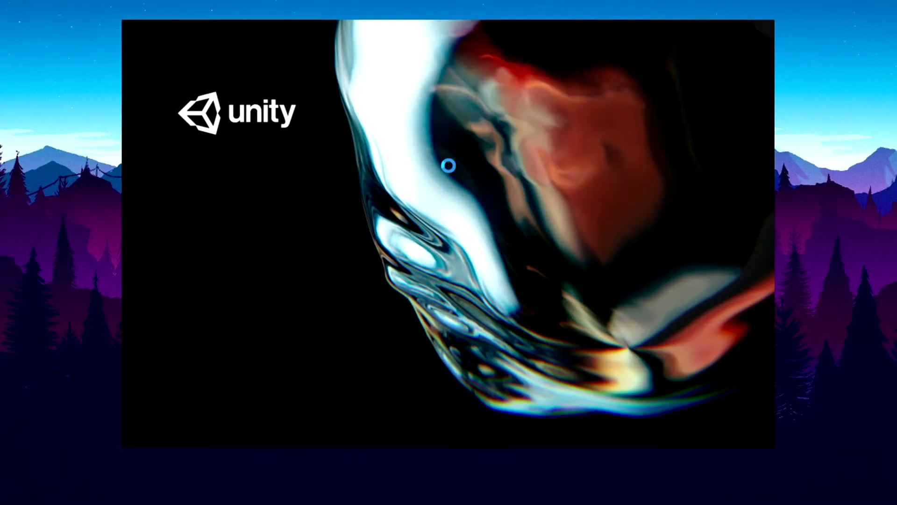
Select the Packages folder in the Project panel
{"action": "left_click", "coordinate": [279, 428]}
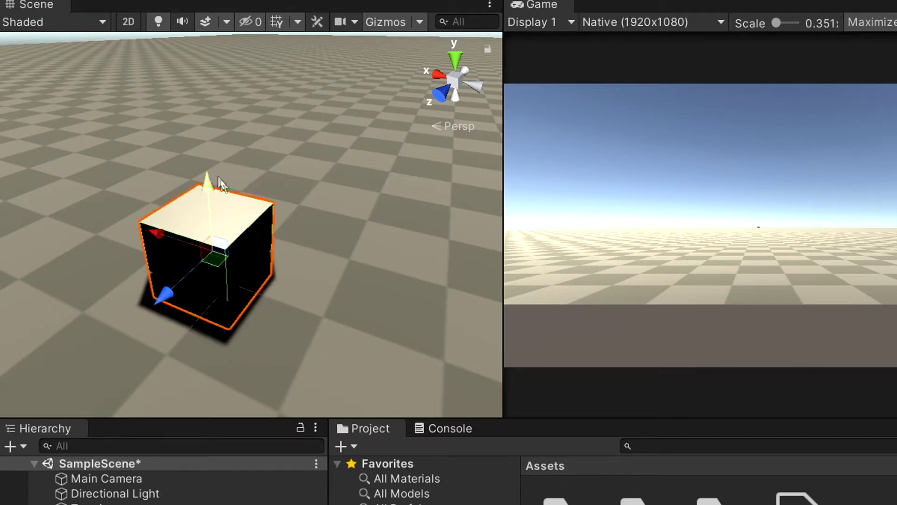
Zoom and orbit the scene view to a level side view of the terrain
{"action": "scroll", "coordinate": [262, 178], "scroll_direction": "down", "scroll_amount": 5}
{"action": "left_click_drag", "start_coordinate": [305, 184], "coordinate": [491, 194], "text": "alt"}
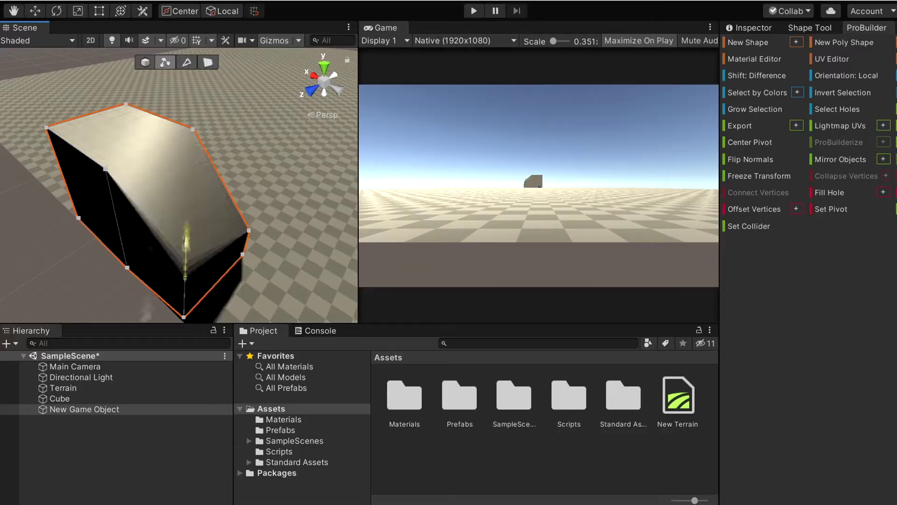
On the ProBuilder block, select the bottom-left corner vertex, then the top face
{"action": "left_click_drag", "start_coordinate": [178, 247], "coordinate": [199, 248], "text": "alt"}
{"action": "left_click", "coordinate": [75, 278]}
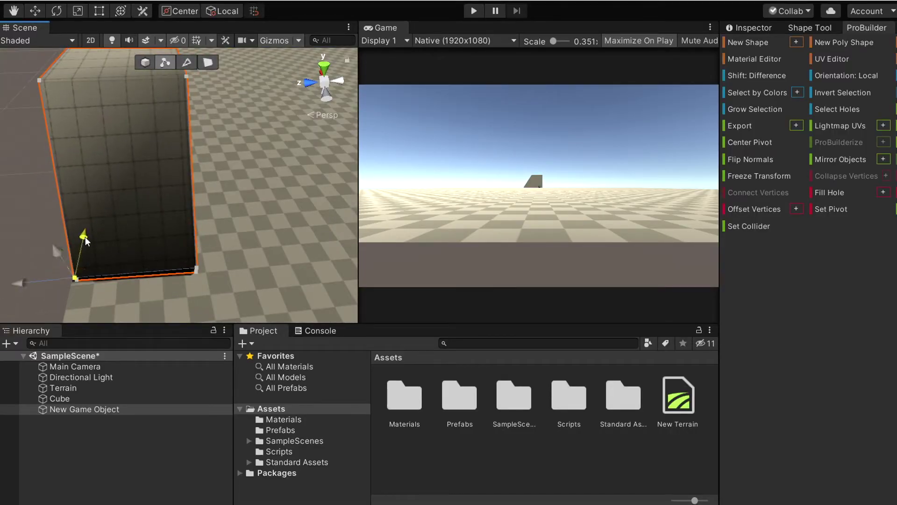
{"action": "key", "text": "k"}
{"action": "left_click_drag", "start_coordinate": [197, 250], "coordinate": [205, 136], "text": "alt"}
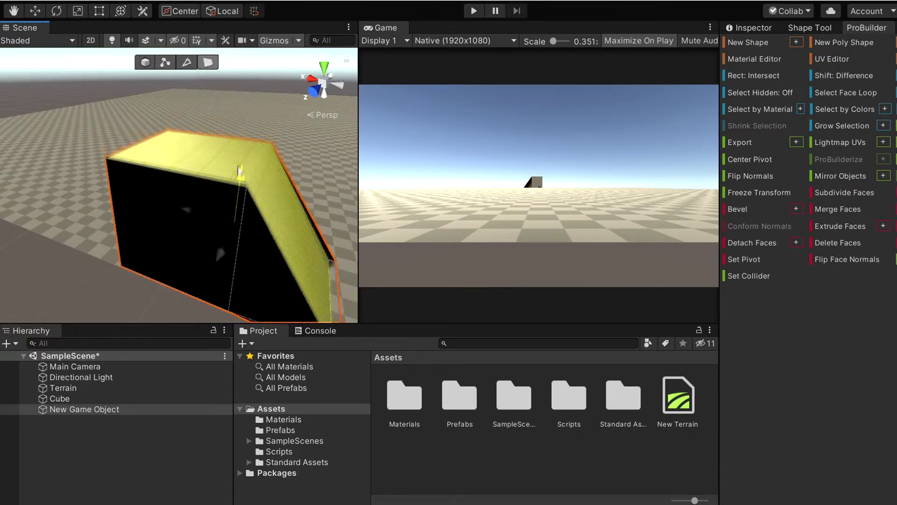
{"action": "left_click", "coordinate": [239, 171]}
{"action": "left_click_drag", "start_coordinate": [239, 172], "coordinate": [200, 142], "text": "alt"}
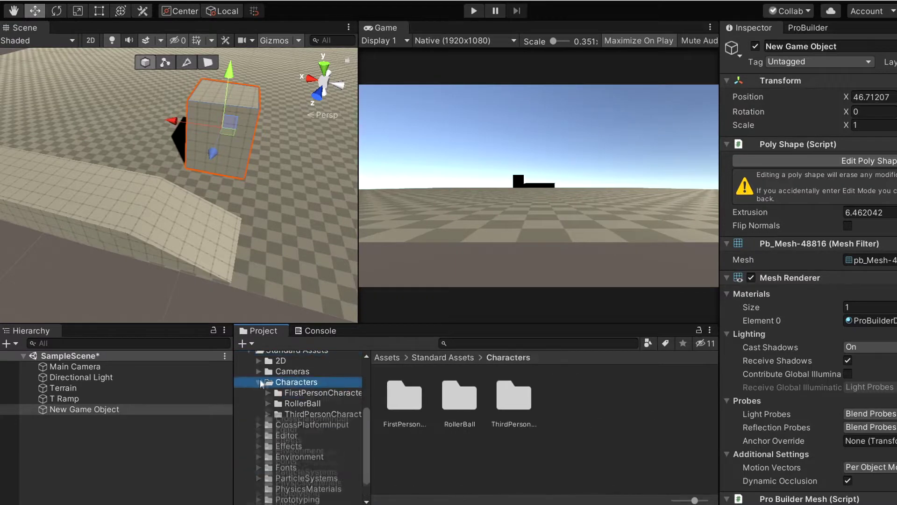
Place the FPSController prefab from FirstPersonCharacter/Prefabs into the scene and frame it
{"action": "left_click", "coordinate": [268, 393]}
{"action": "left_click", "coordinate": [308, 413]}
{"action": "left_click_drag", "start_coordinate": [403, 397], "coordinate": [252, 271]}
{"action": "key", "text": "f"}
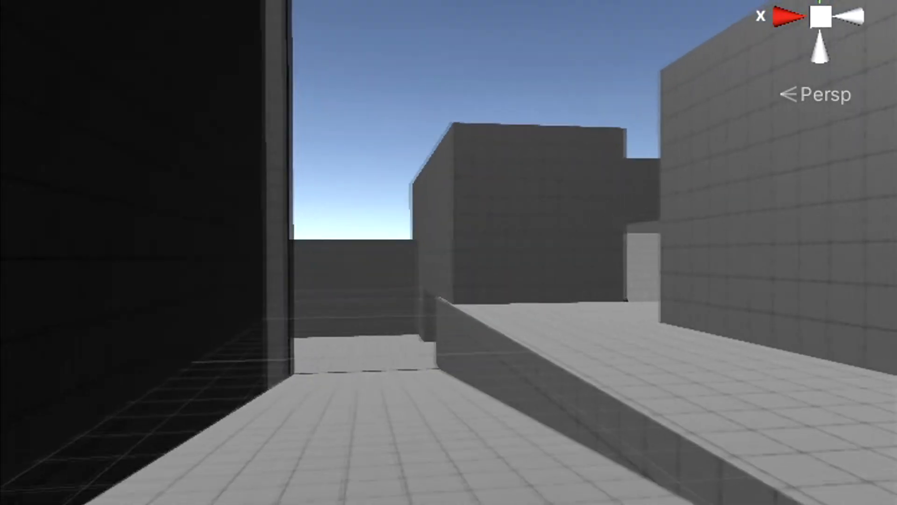
{"action": "right_click_drag", "start_coordinate": [552, 205], "coordinate": [523, 211]}
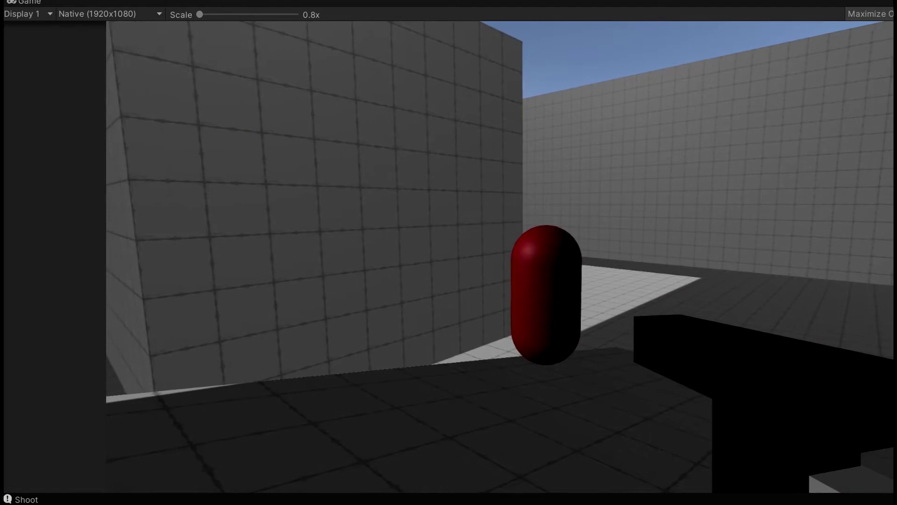
{"action": "key", "text": "d"}
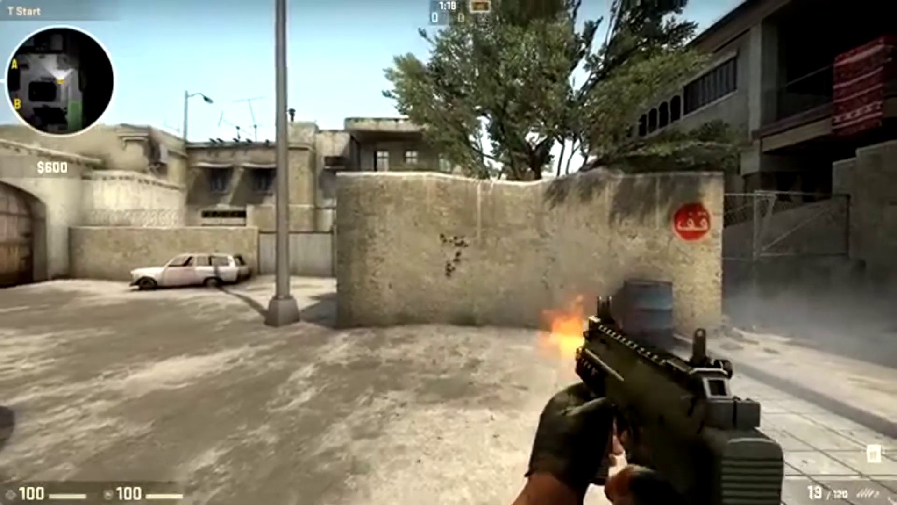
{"action": "left_click_drag", "start_coordinate": [449, 252], "coordinate": [449, 252]}
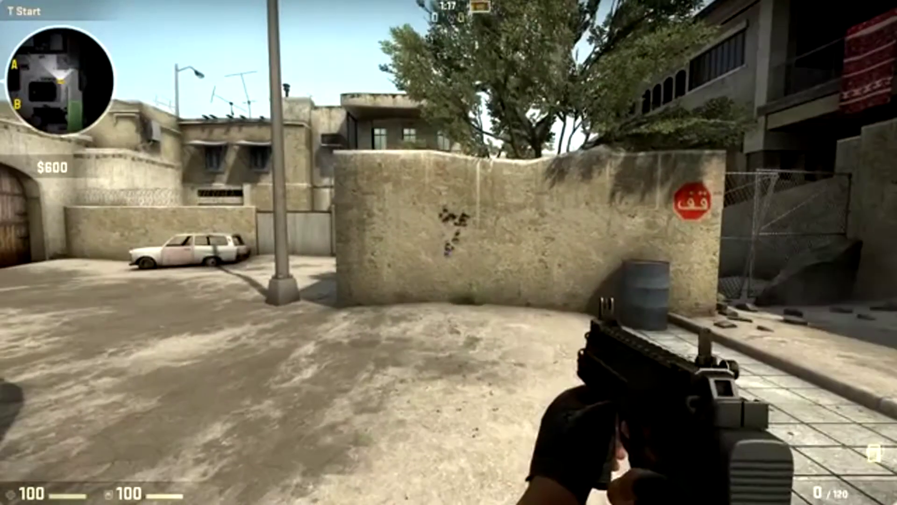
{"action": "key", "text": "r"}
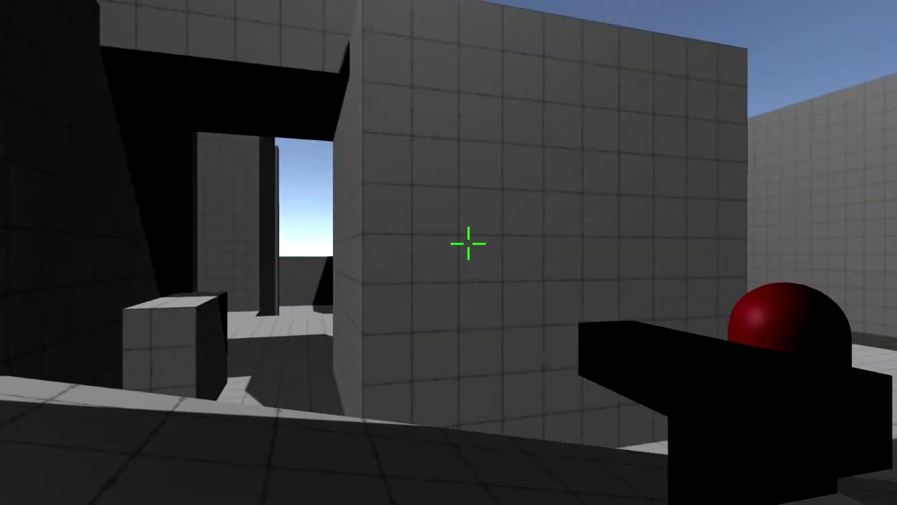
Fire the gun twice to test recoil, then review MouseLook's LookRotation smoothing code
{"action": "left_click", "coordinate": [468, 243]}
{"action": "left_click", "coordinate": [468, 243]}
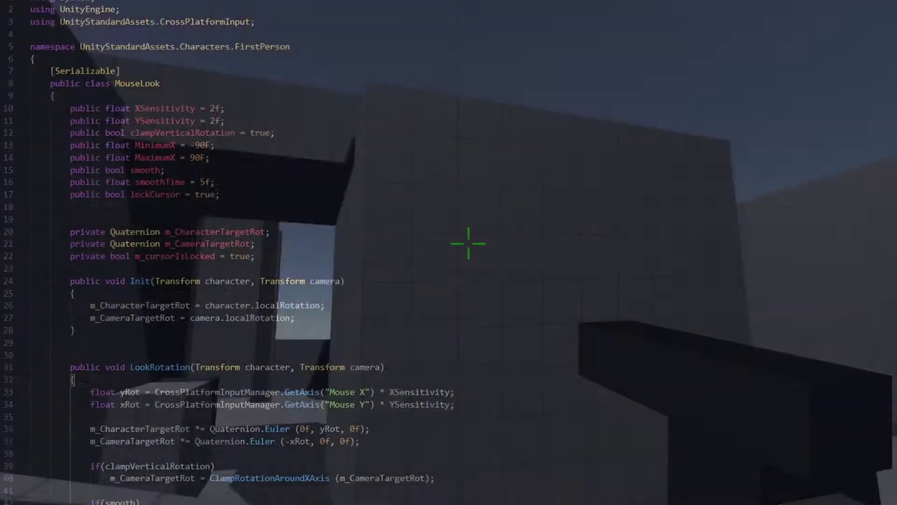
{"action": "scroll", "coordinate": [449, 252], "scroll_direction": "down", "scroll_amount": 6}
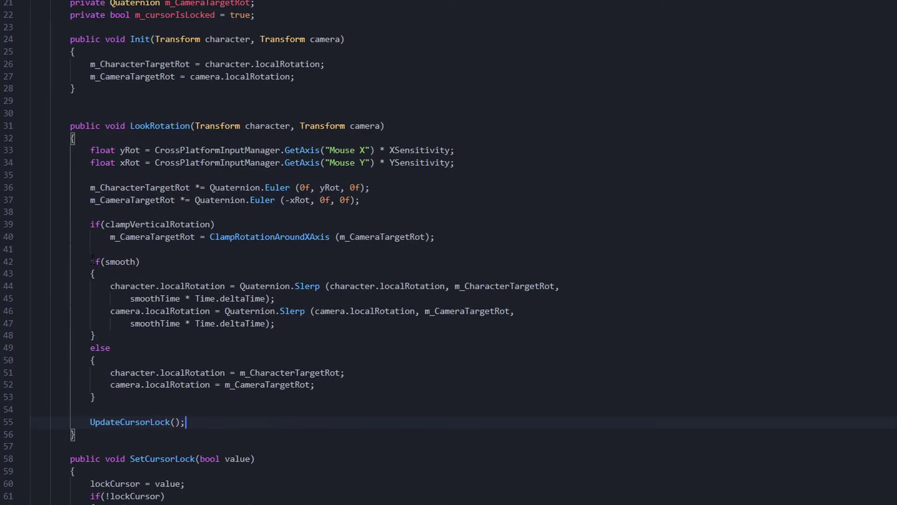
{"action": "left_click", "coordinate": [301, 395]}
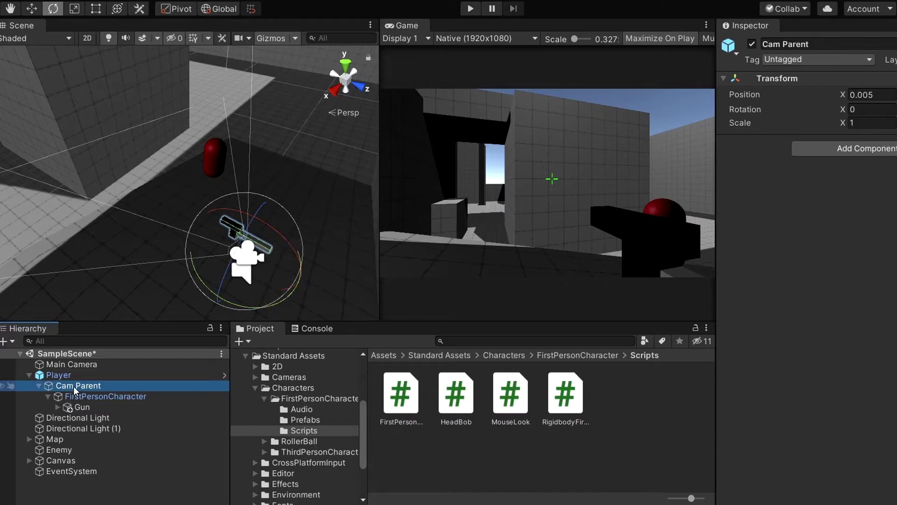
Tilt Cam Parent about 15° up, enlarge the buy-menu image, and buy the pistol in Play mode
{"action": "left_click_drag", "start_coordinate": [263, 224], "coordinate": [274, 240]}
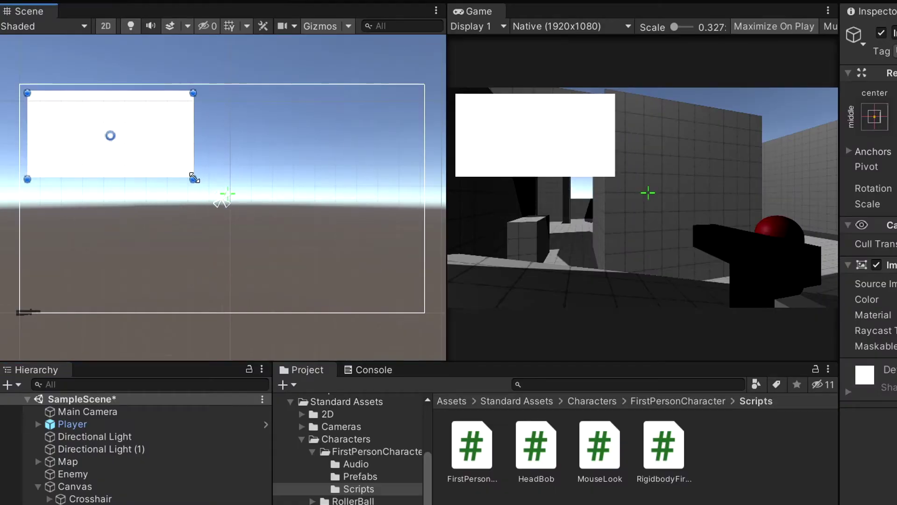
{"action": "left_click_drag", "start_coordinate": [194, 175], "coordinate": [417, 307]}
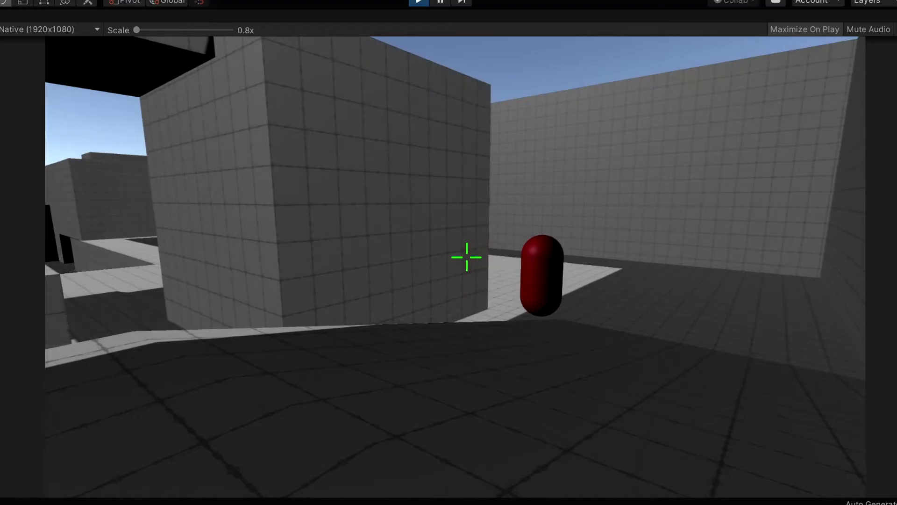
{"action": "key", "text": "b"}
{"action": "left_click", "coordinate": [233, 182]}
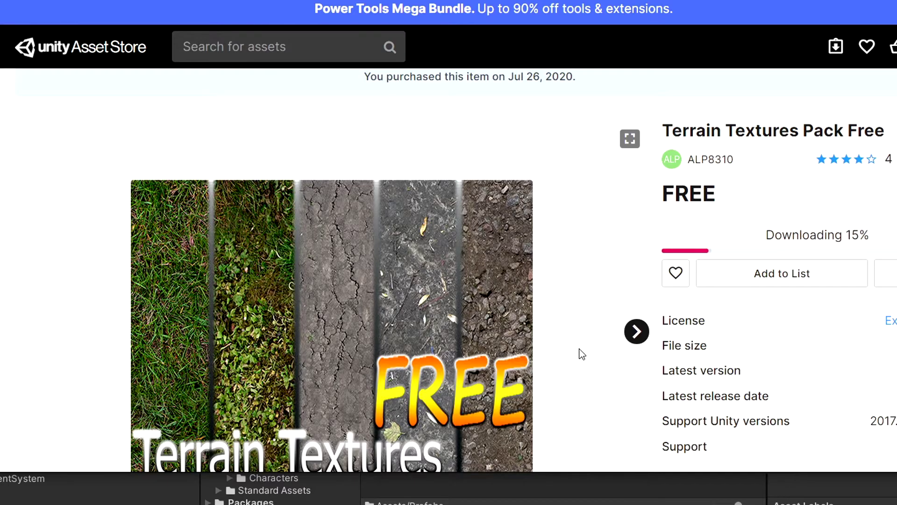
Preview the Knife, Handgun, Assault Rifle and FREE Sample images, then open the volcanic rock textures
{"action": "left_click", "coordinate": [315, 456]}
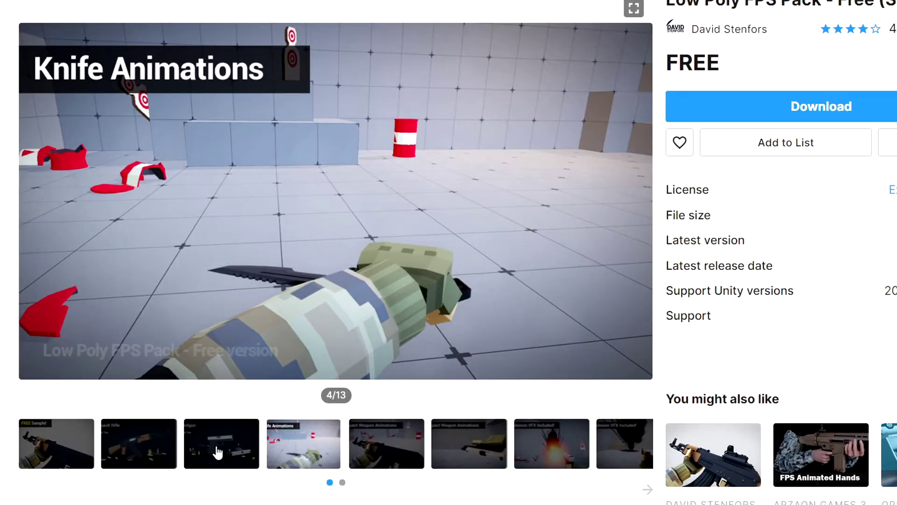
{"action": "left_click", "coordinate": [216, 451]}
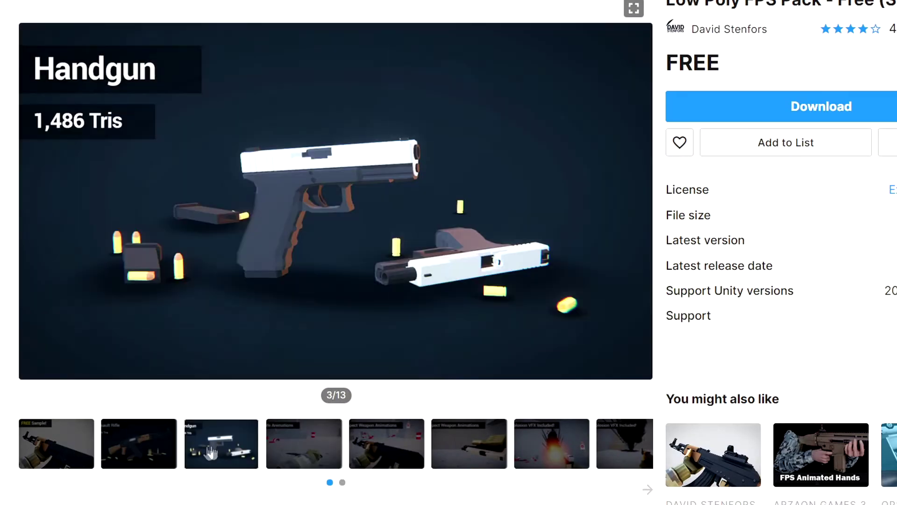
{"action": "left_click", "coordinate": [124, 452]}
{"action": "left_click", "coordinate": [49, 452]}
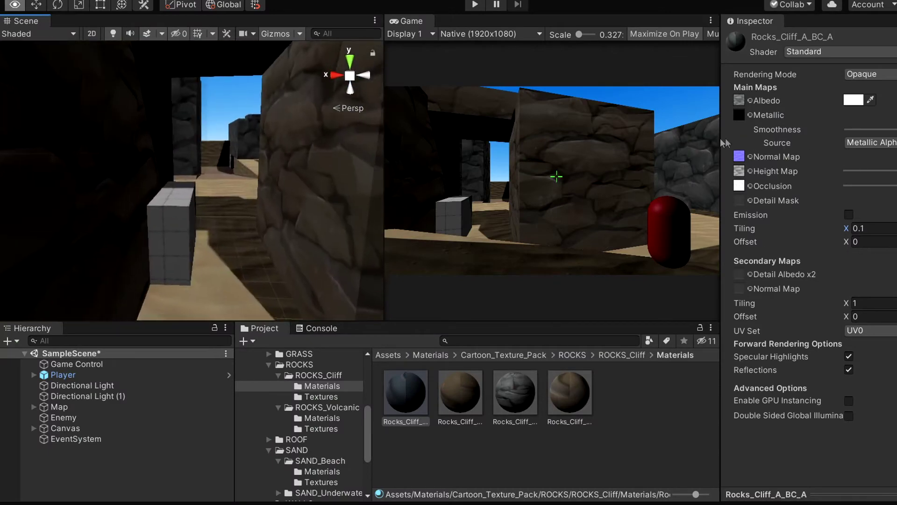
{"action": "left_click", "coordinate": [322, 429]}
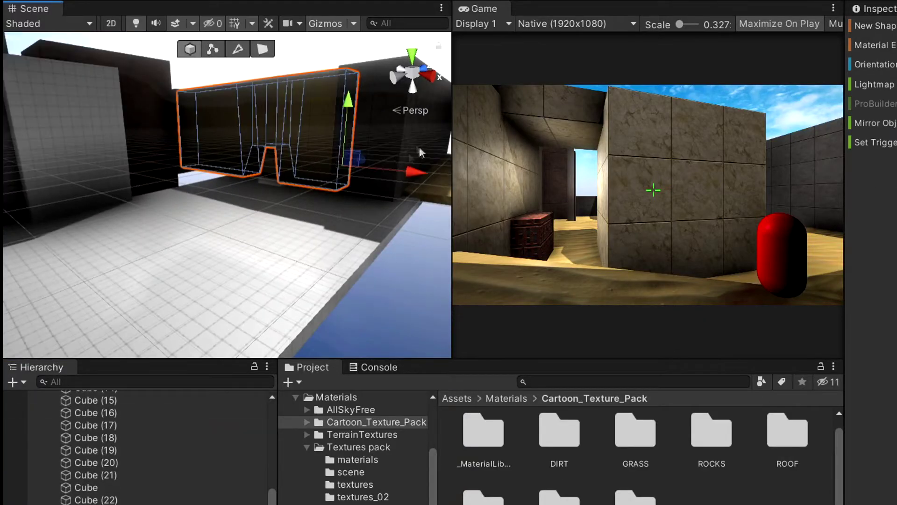
Fly the scene camera around the extruded ProBuilder walls, over the sand floor and sky
{"action": "right_click_drag", "start_coordinate": [419, 147], "coordinate": [285, 234]}
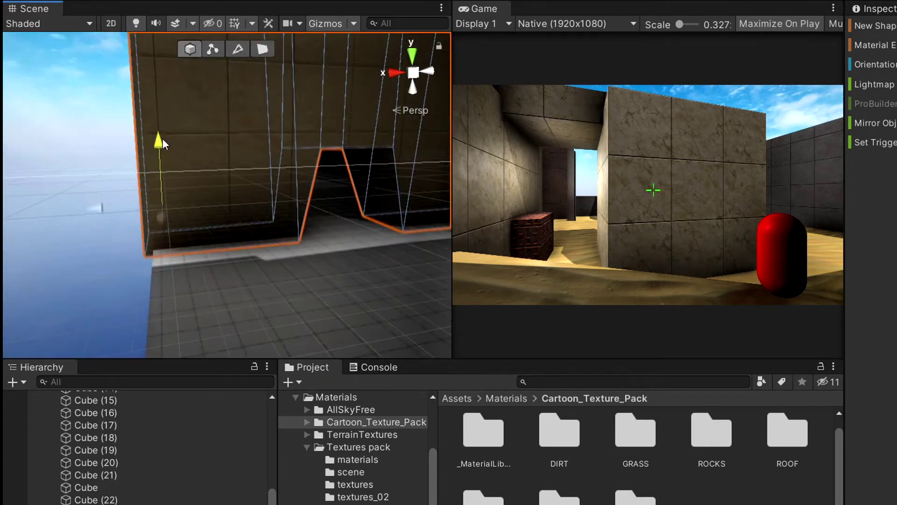
{"action": "right_click_drag", "start_coordinate": [162, 138], "coordinate": [236, 175]}
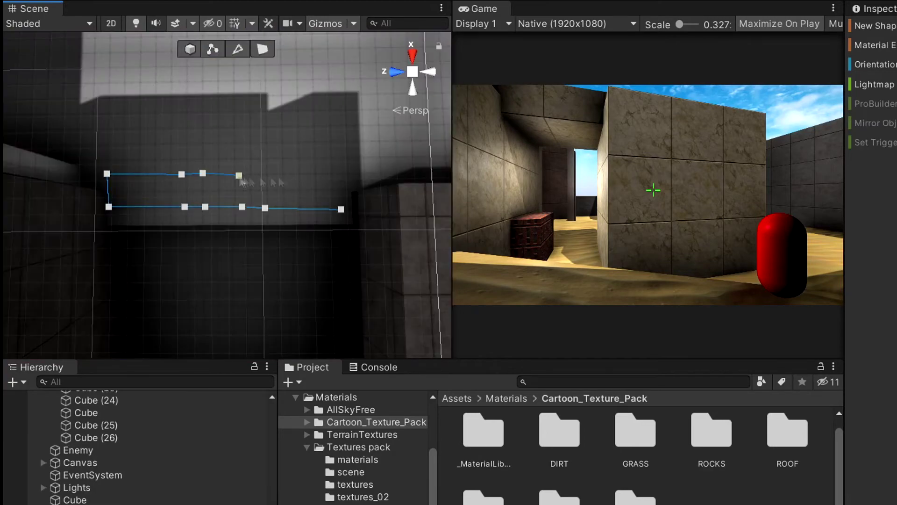
{"action": "right_click_drag", "start_coordinate": [352, 204], "coordinate": [243, 196]}
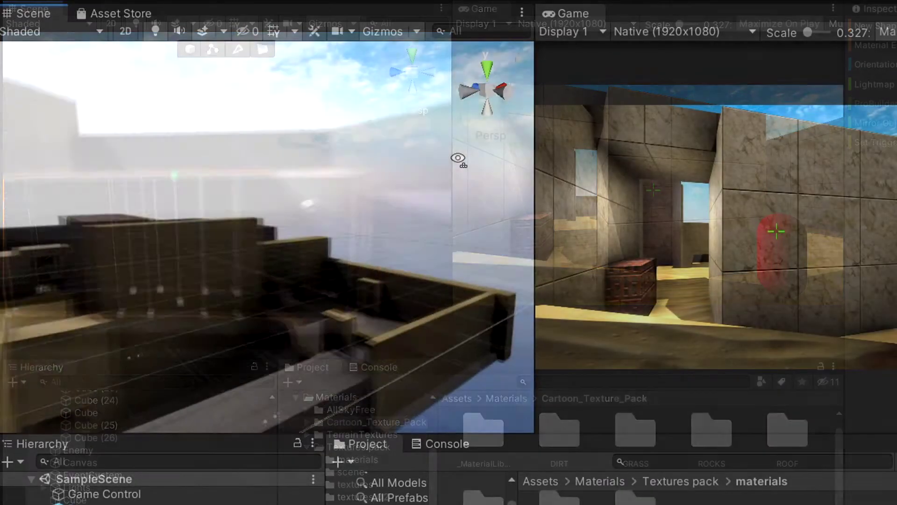
{"action": "right_click_drag", "start_coordinate": [459, 160], "coordinate": [695, 445]}
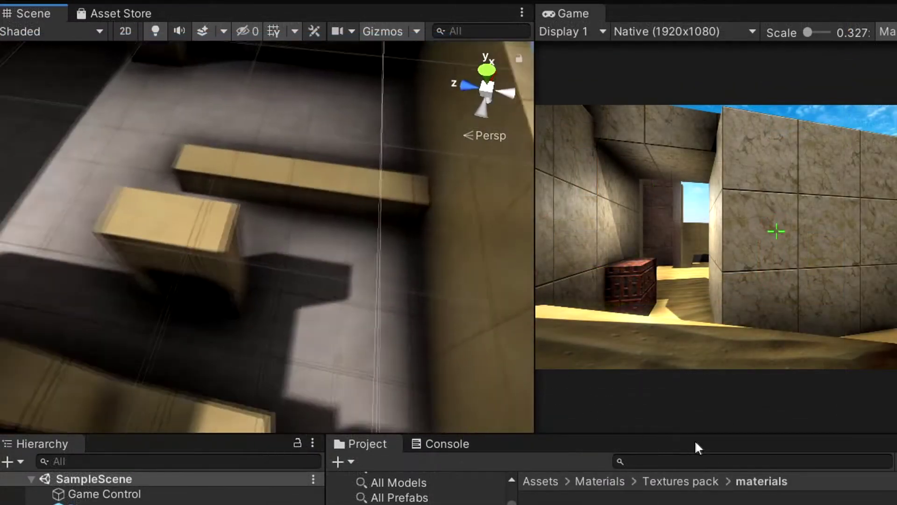
{"action": "right_click_drag", "start_coordinate": [796, 425], "coordinate": [832, 416]}
{"action": "right_click_drag", "start_coordinate": [436, 258], "coordinate": [117, 21]}
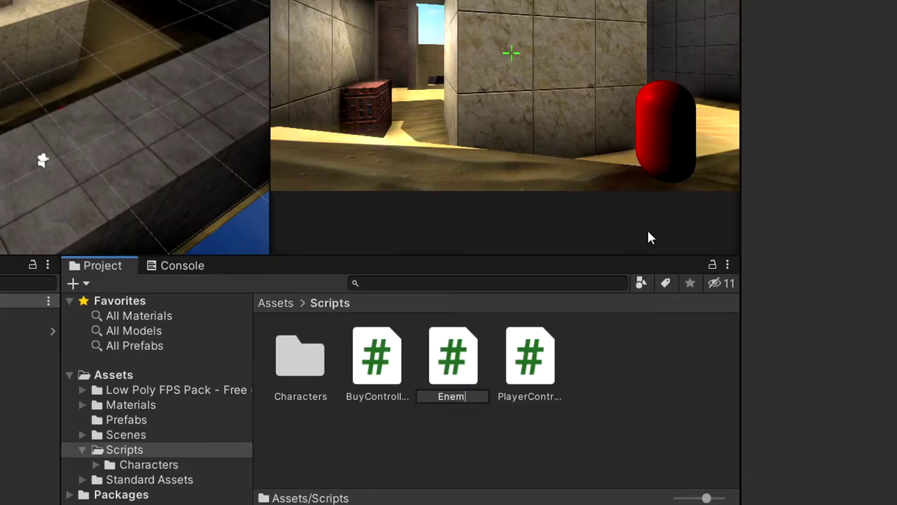
Name the script EnemyController, then playtest by moving around and shooting the red capsule enemy
{"action": "type", "text": "yController"}
{"action": "key", "text": "Return"}
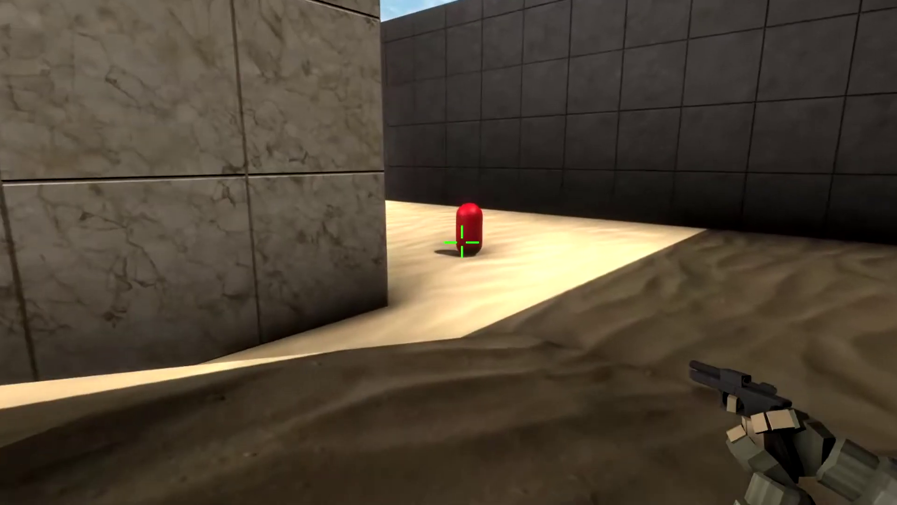
{"action": "key", "text": "w"}
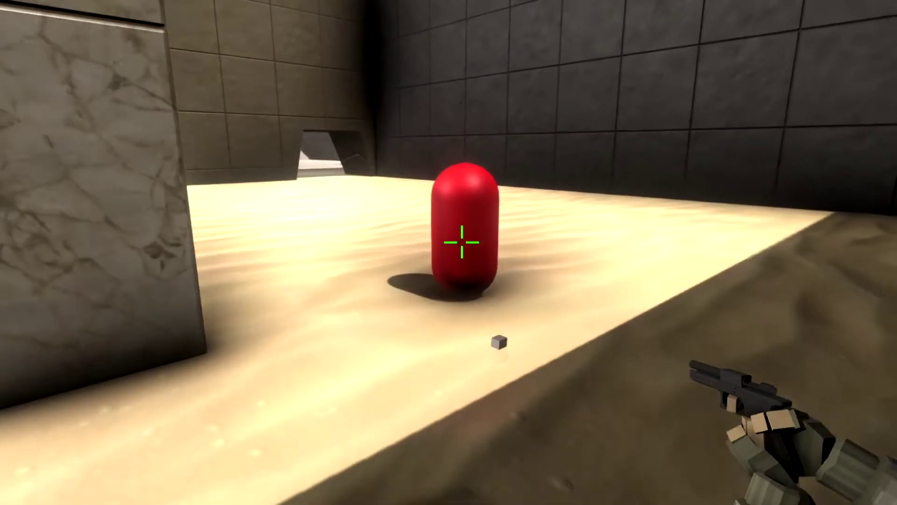
{"action": "key", "text": "w"}
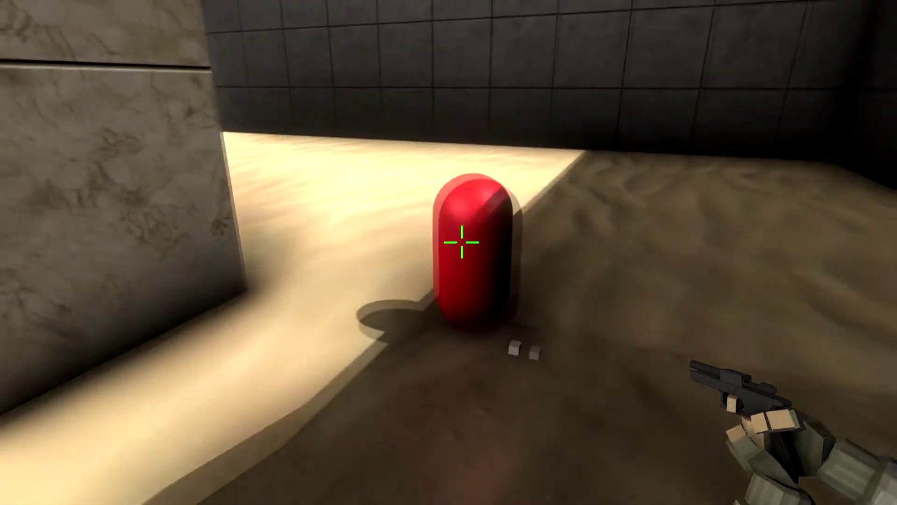
{"action": "key", "text": "s"}
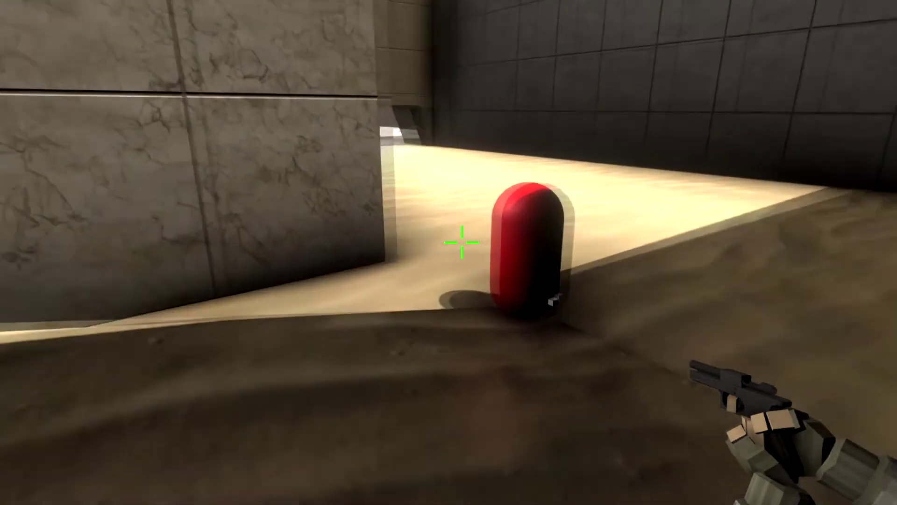
{"action": "key", "text": "w"}
{"action": "key", "text": "a"}
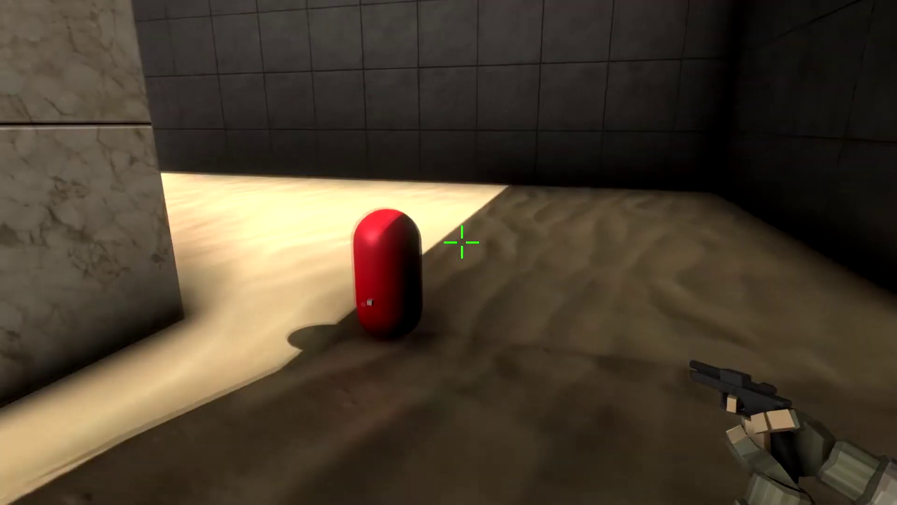
{"action": "key", "text": "s"}
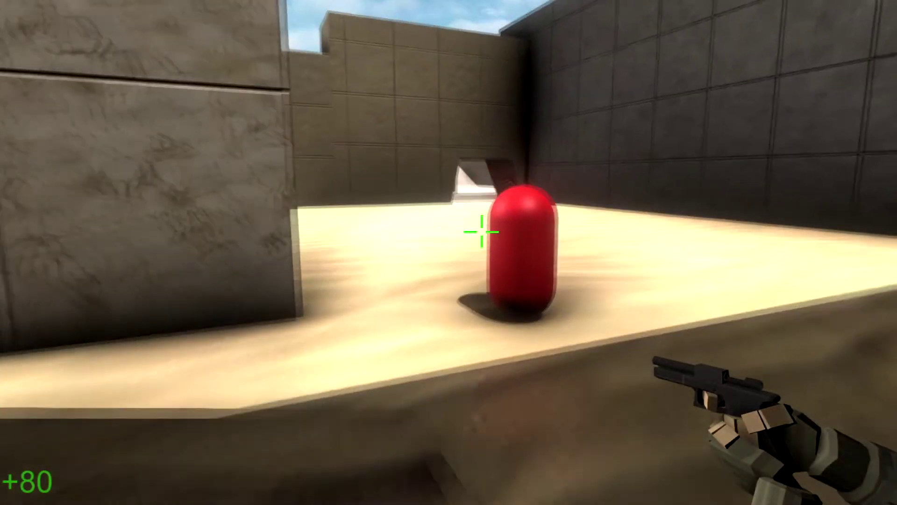
{"action": "key", "text": "s"}
{"action": "key", "text": "w"}
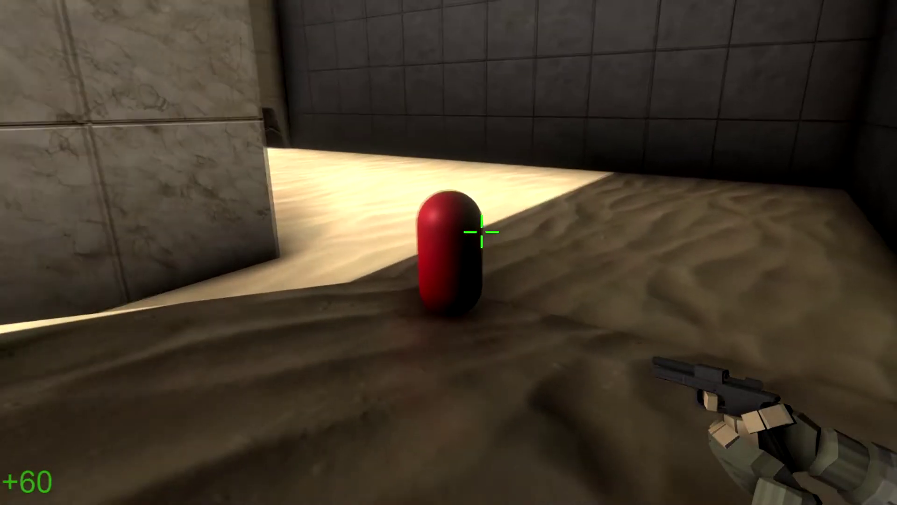
Buy the $2700 rifle from the buy menu so the player holds it
{"action": "key", "text": "b"}
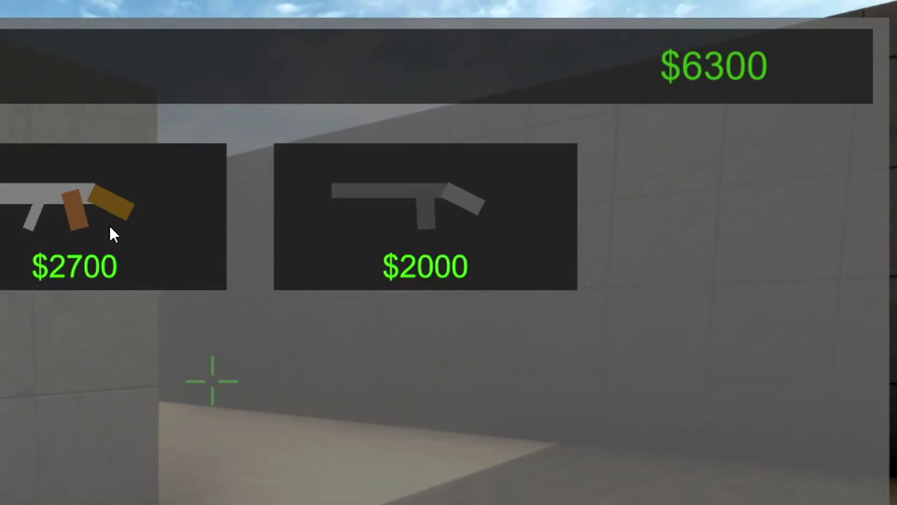
{"action": "left_click", "coordinate": [111, 227]}
{"action": "key", "text": "b"}
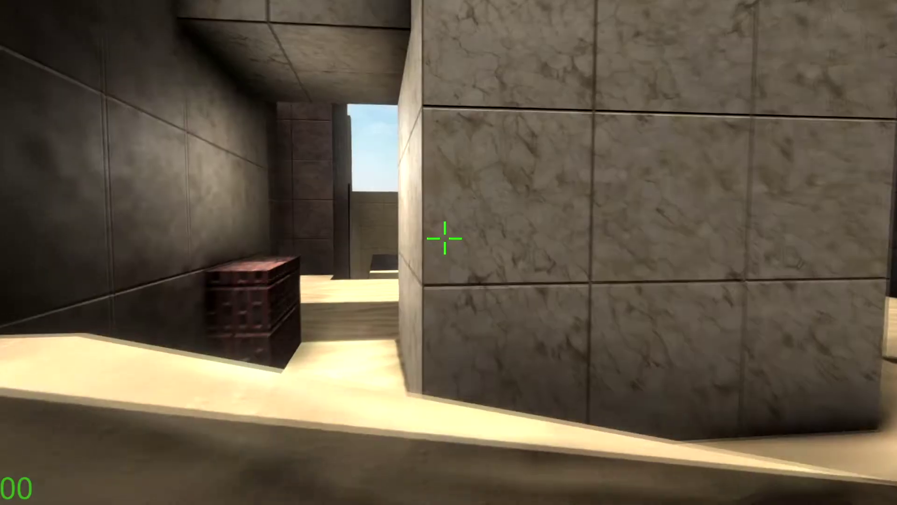
{"action": "key", "text": "b"}
{"action": "left_click", "coordinate": [403, 148]}
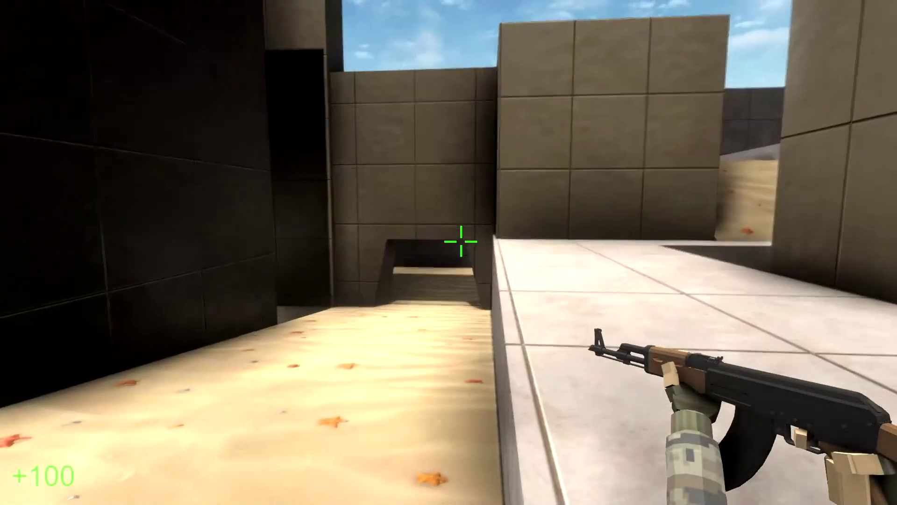
Walk the AK-armed player off the ledge, through the narrow tiled corridor toward the ramp
{"action": "key", "text": "w"}
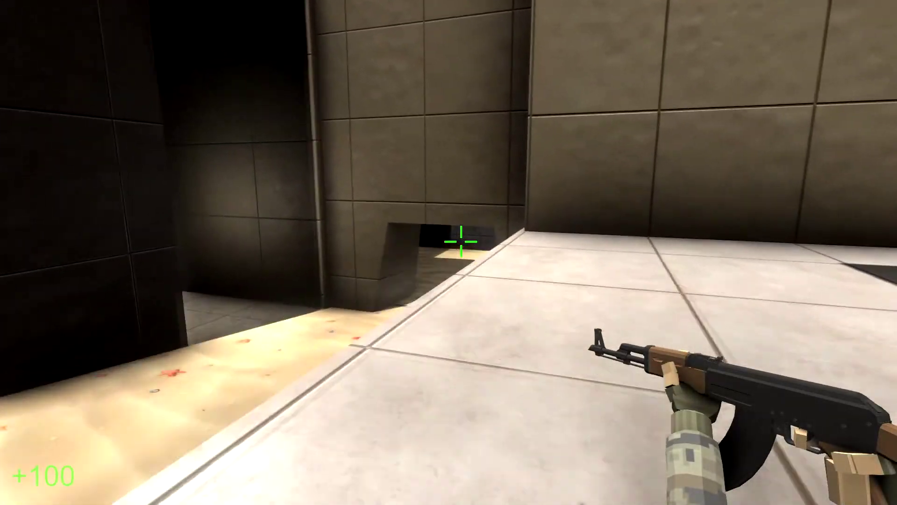
{"action": "key", "text": "a"}
{"action": "key", "text": "w"}
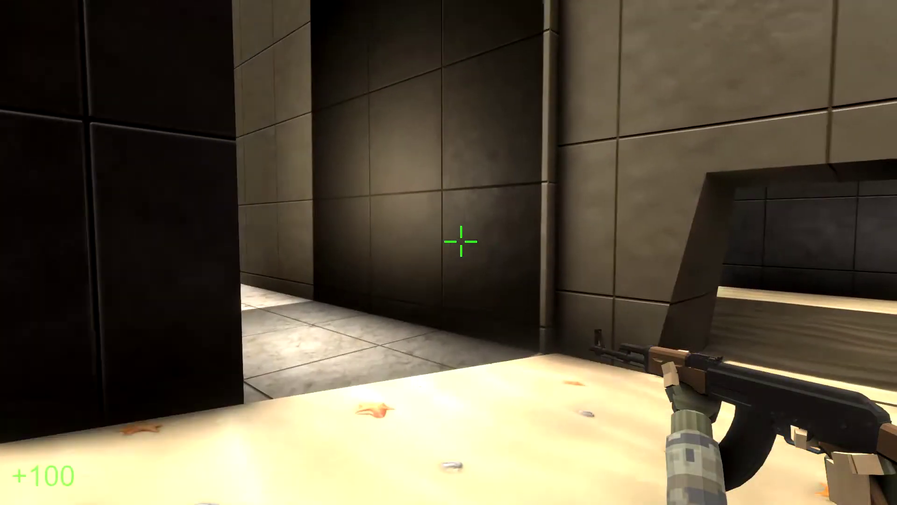
{"action": "key", "text": "w"}
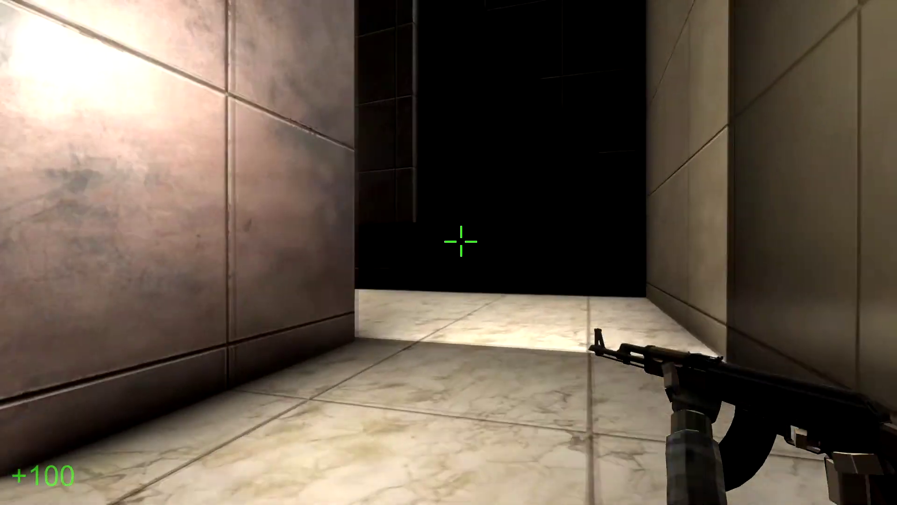
{"action": "key", "text": "w"}
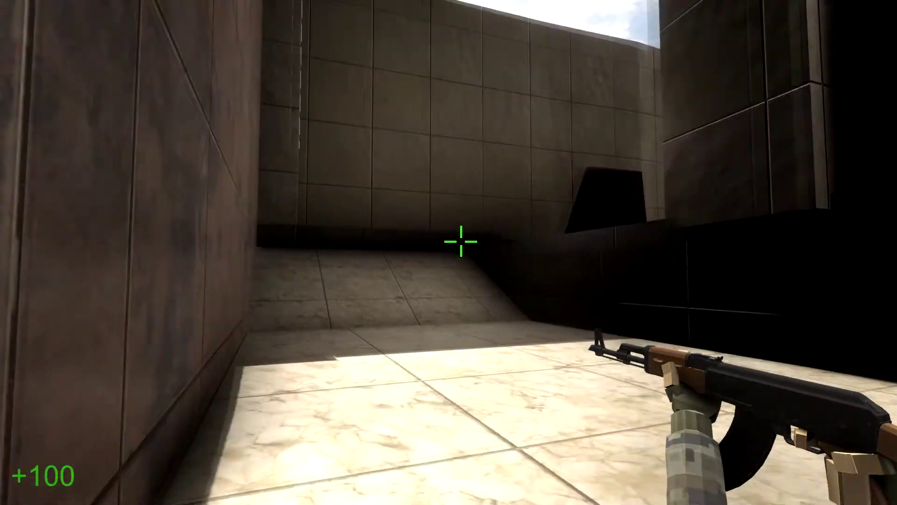
{"action": "key", "text": "w"}
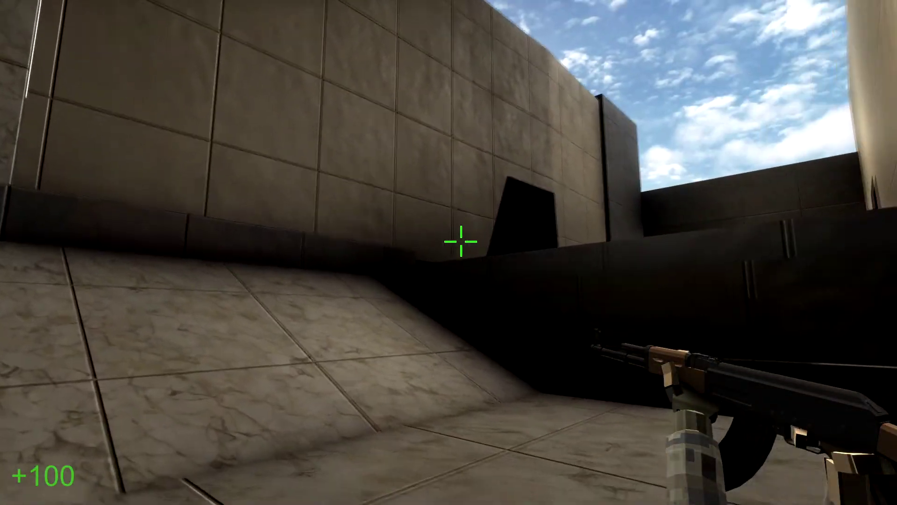